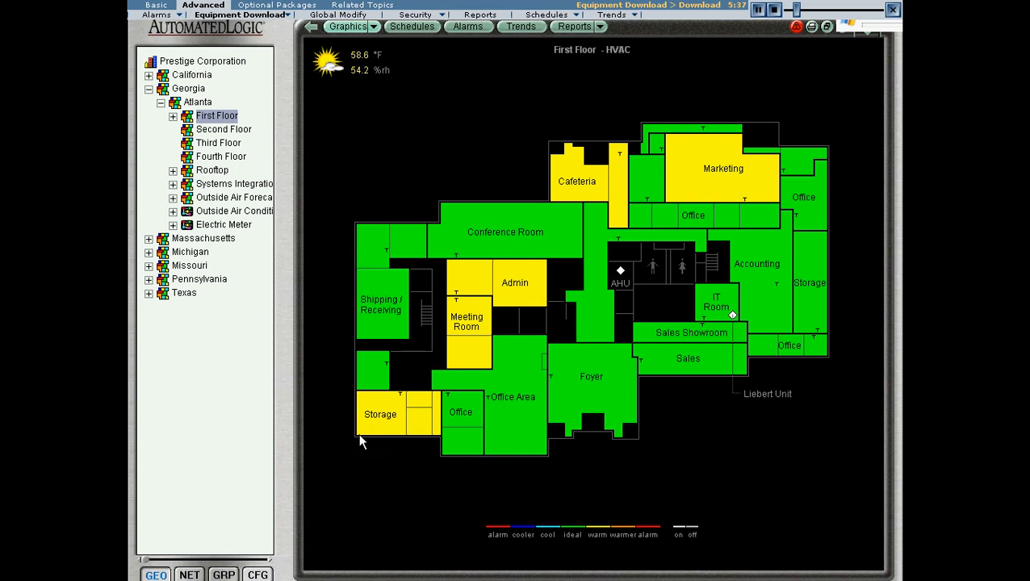
Open the Download page in the system configuration tree.
left_click(257, 574)
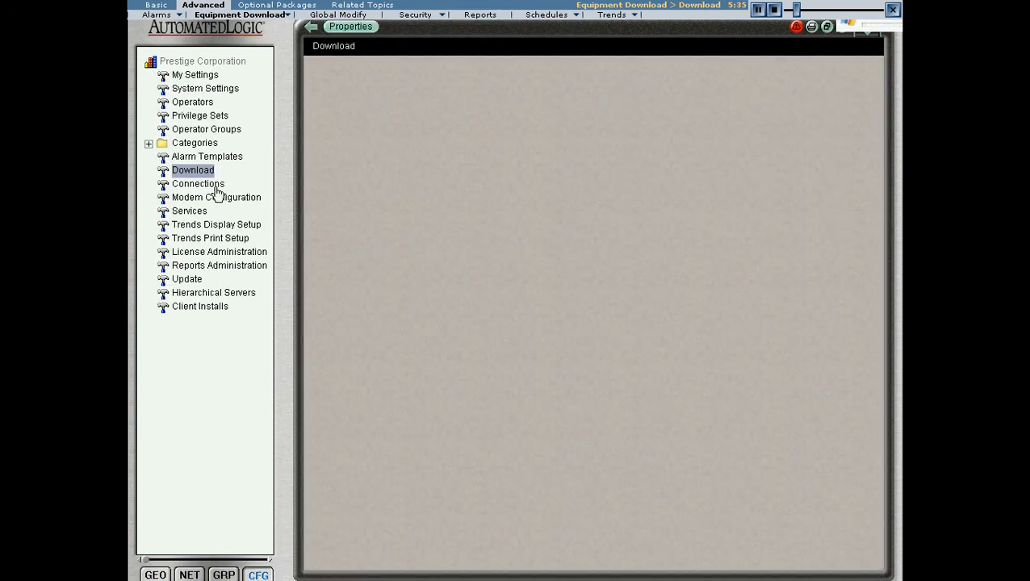
left_click(184, 173)
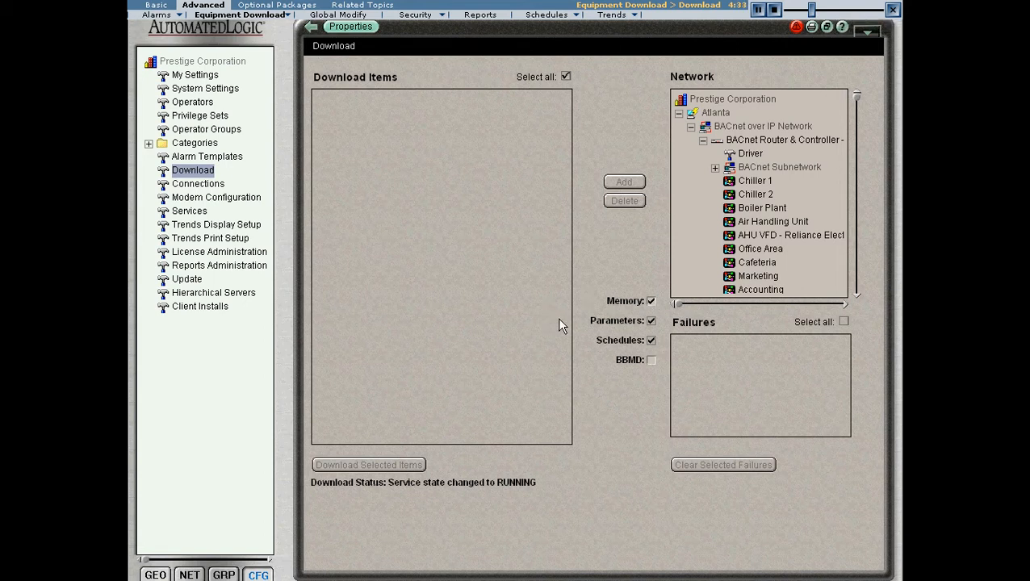
Toggle the Memory, Parameters and Schedules download options off and on, ending with all three enabled.
left_click(651, 302)
left_click(651, 320)
left_click(650, 339)
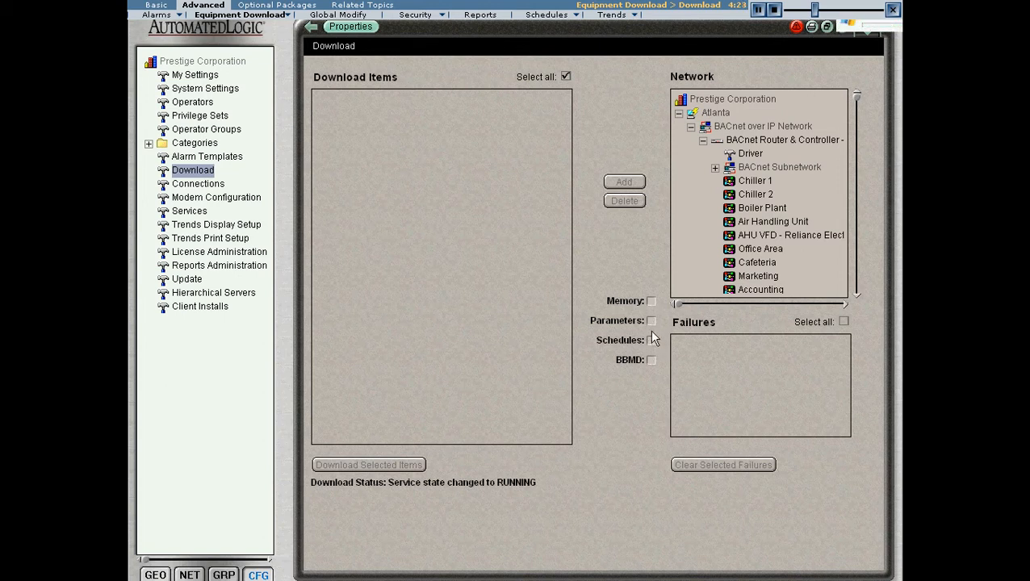
left_click(651, 341)
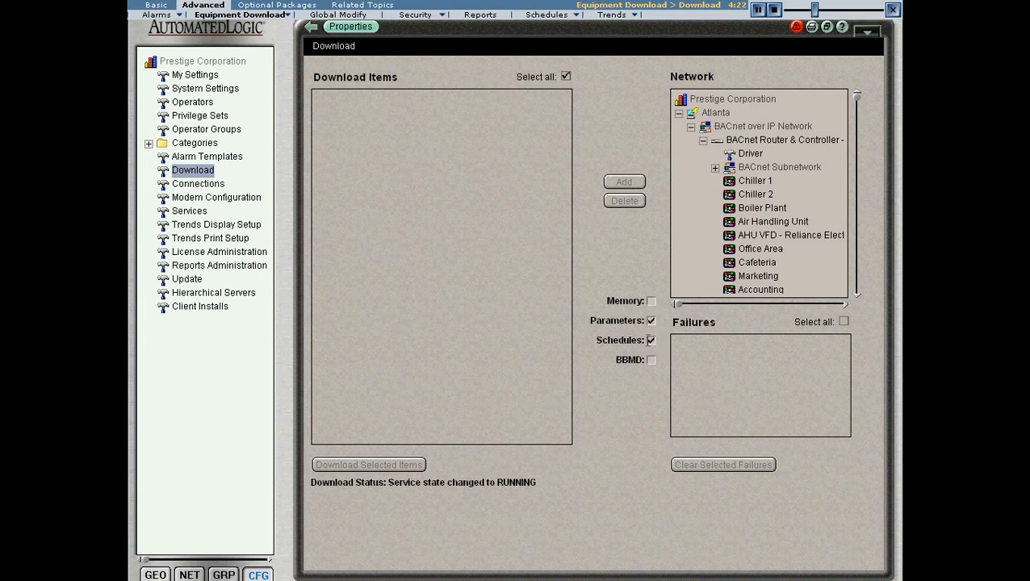
left_click(651, 321)
left_click(651, 340)
left_click(650, 340)
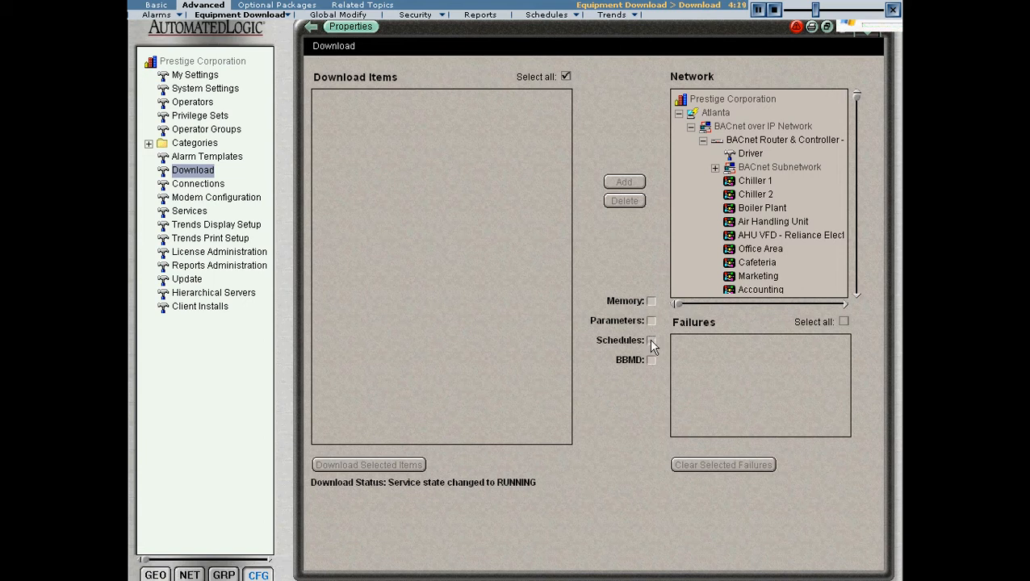
left_click(651, 301)
Add the BACnet Router & Controller and BACnet Controller 2 from the Atlanta network to the download items.
left_click(753, 141)
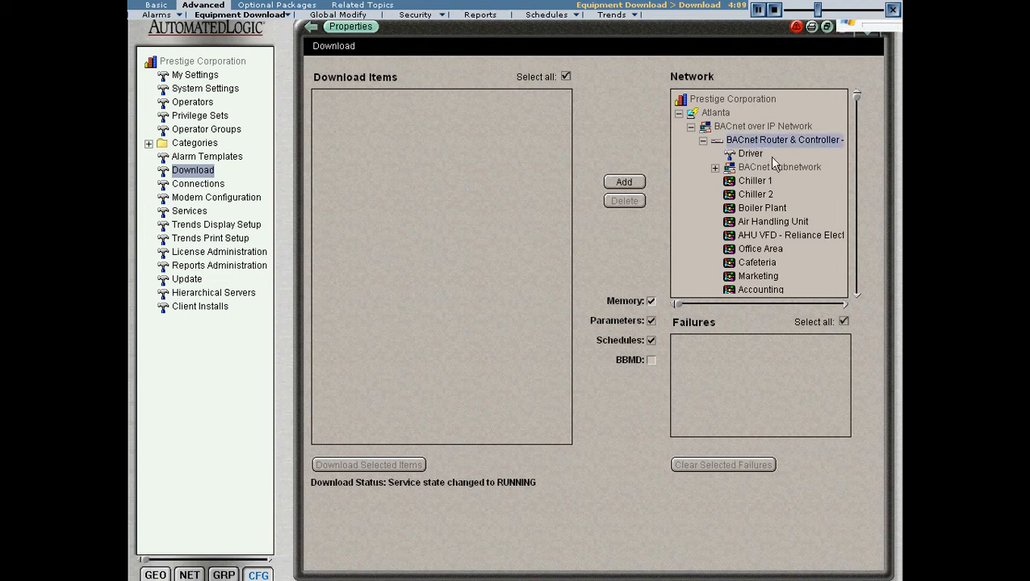
left_click(715, 167)
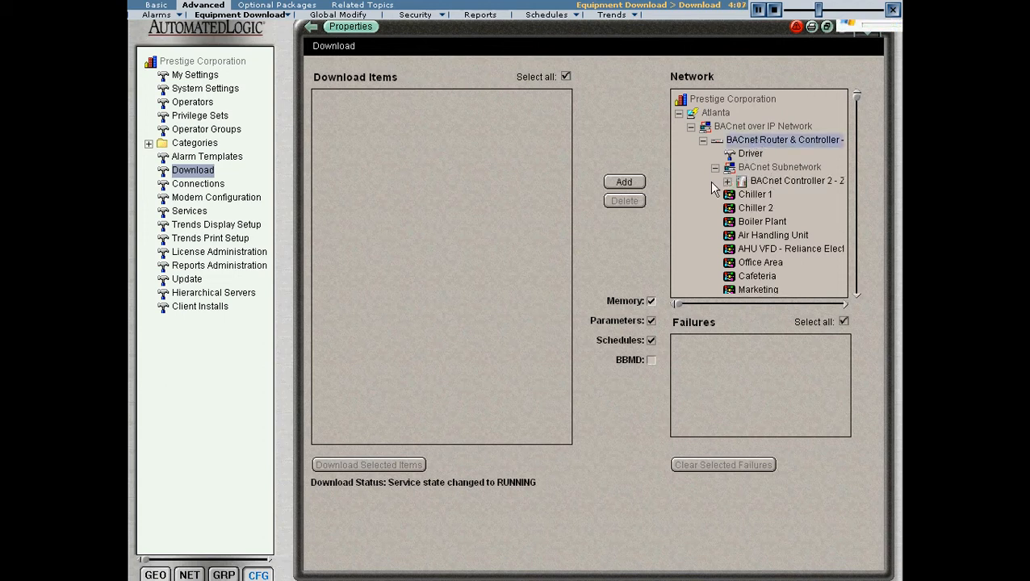
left_click(772, 185)
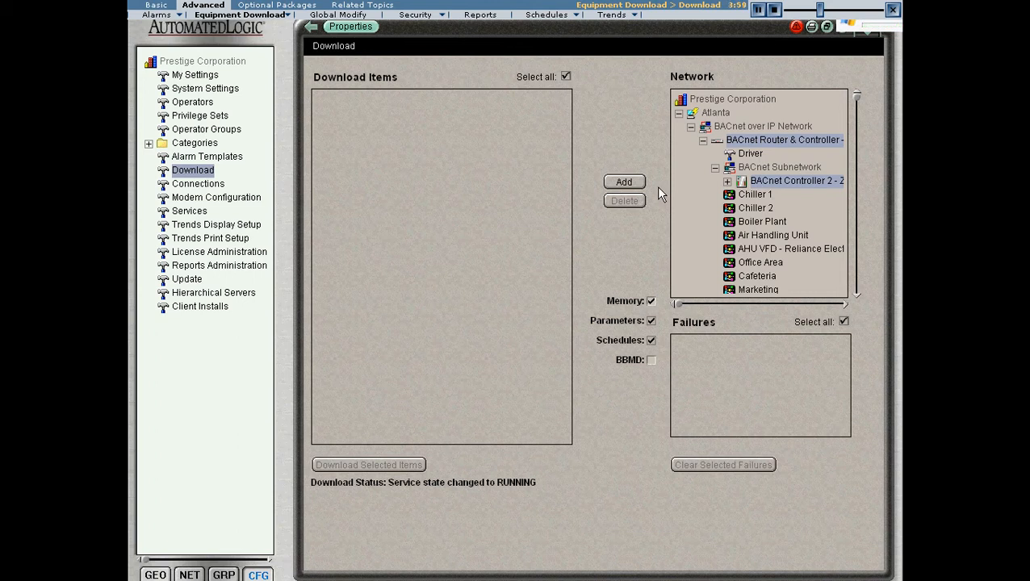
left_click(634, 185)
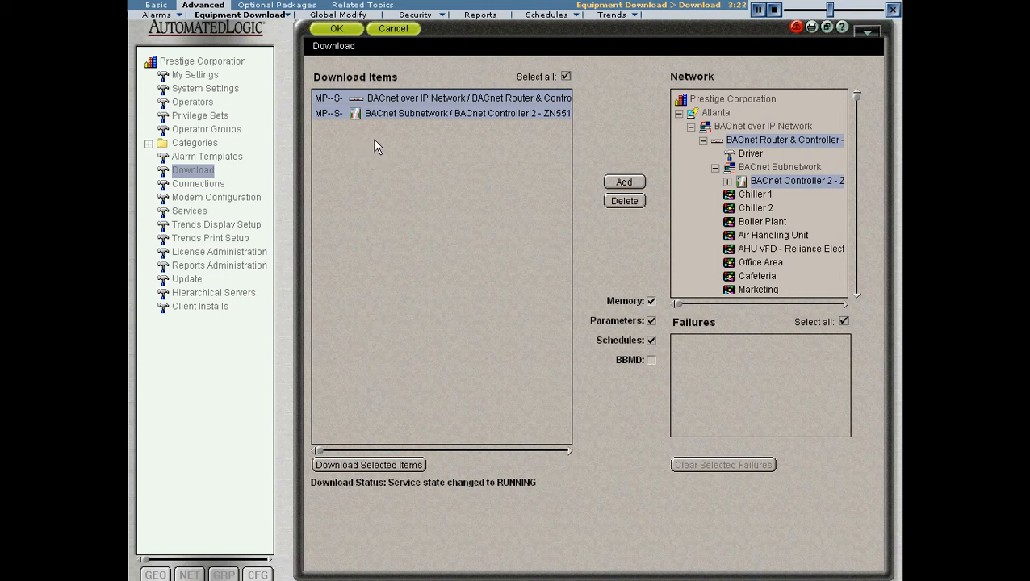
Select all the download items and start downloading them.
left_click(400, 99)
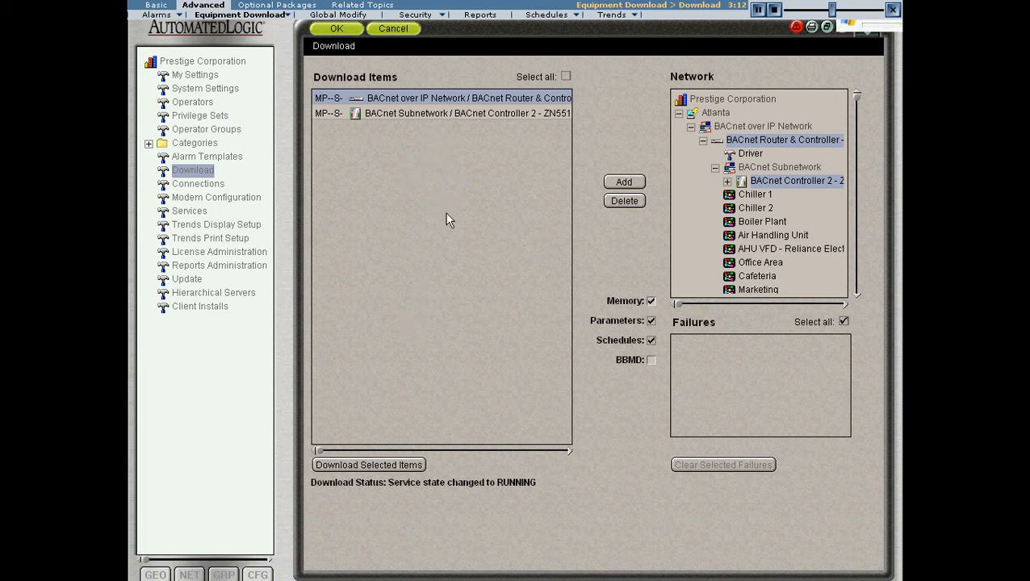
left_click(566, 76)
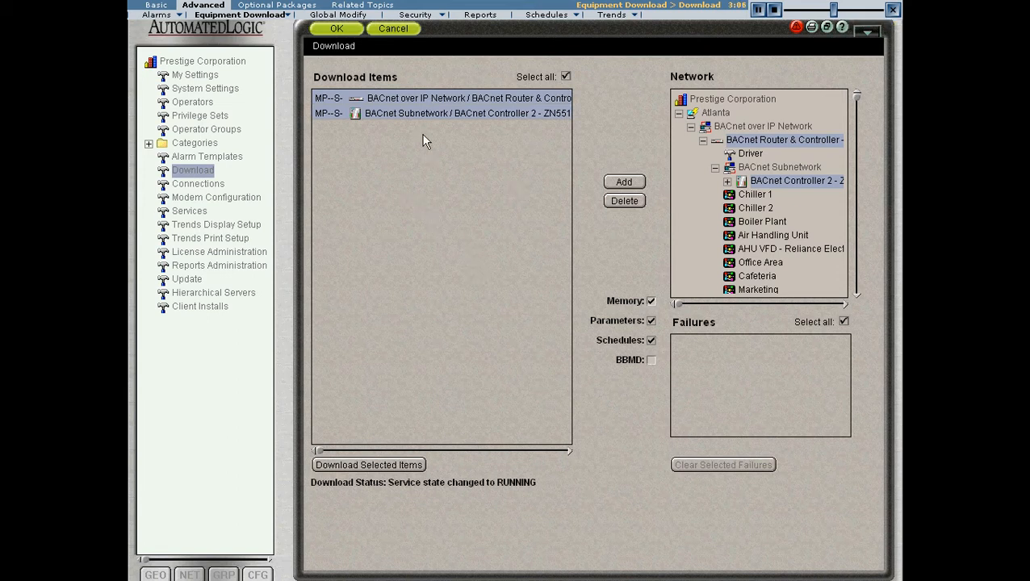
left_click(404, 467)
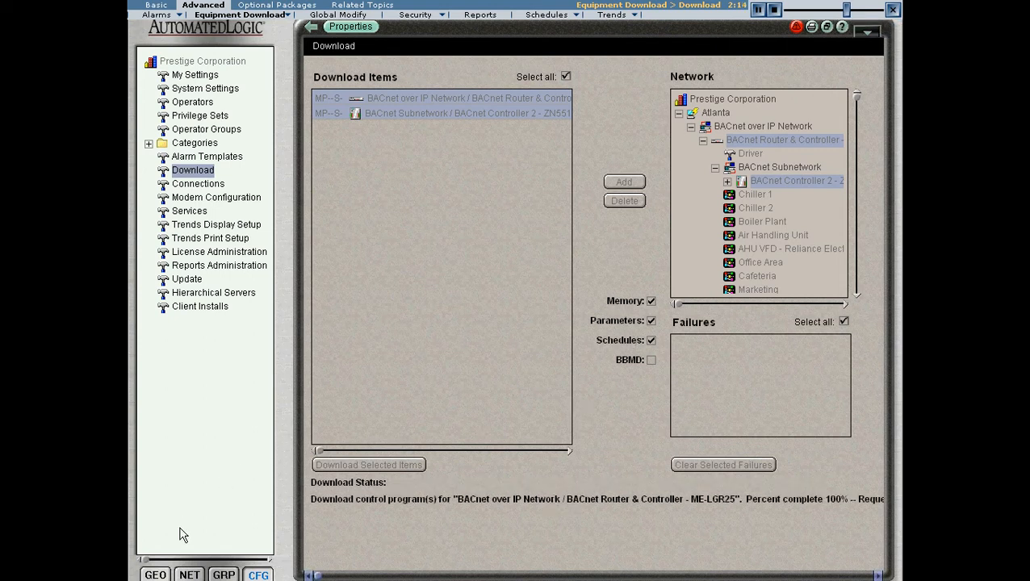
Check the First Floor HVAC floor plan and the Office Area equipment graphic, and return to the floor plan.
left_click(156, 575)
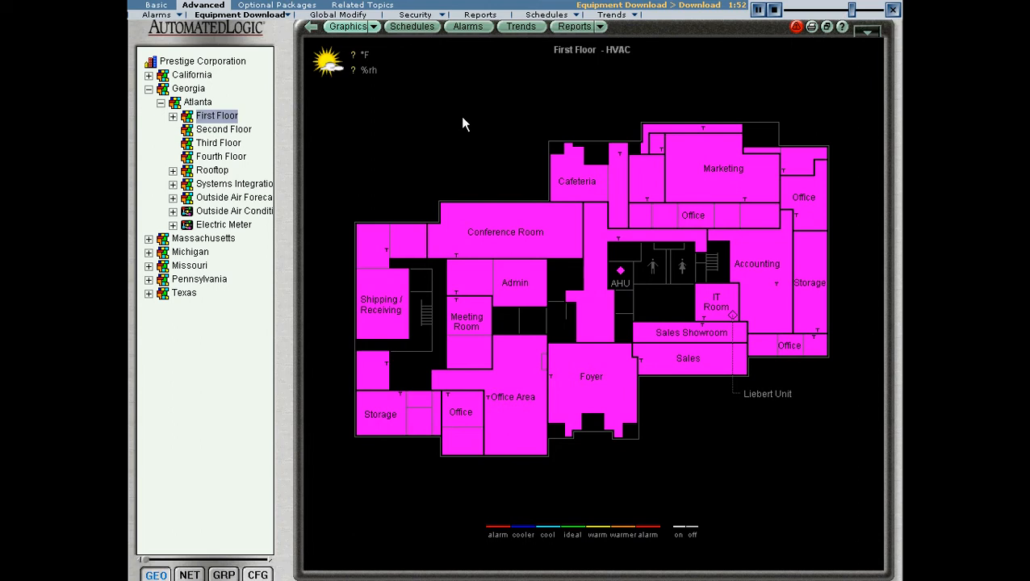
left_click(512, 404)
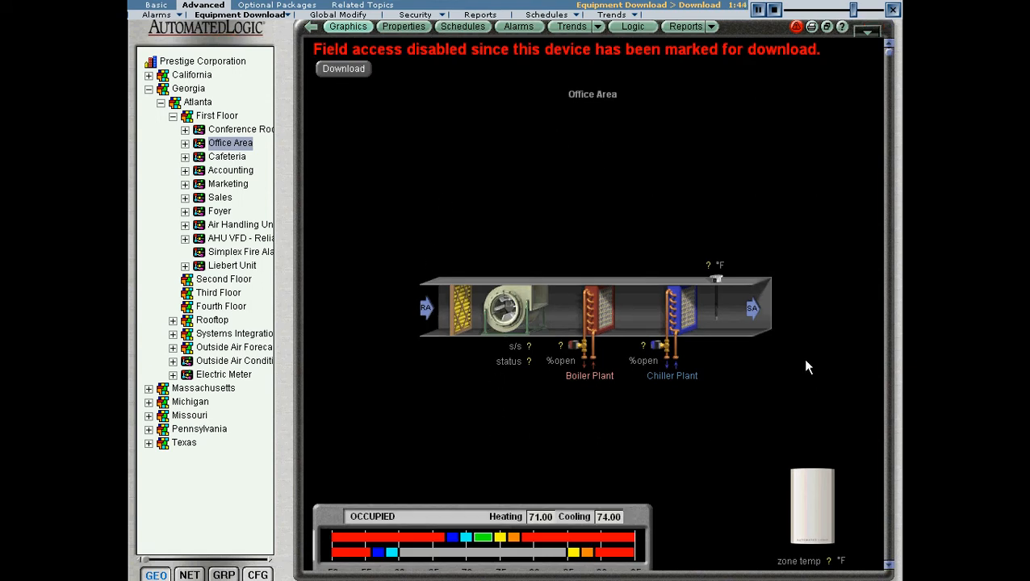
left_click(208, 118)
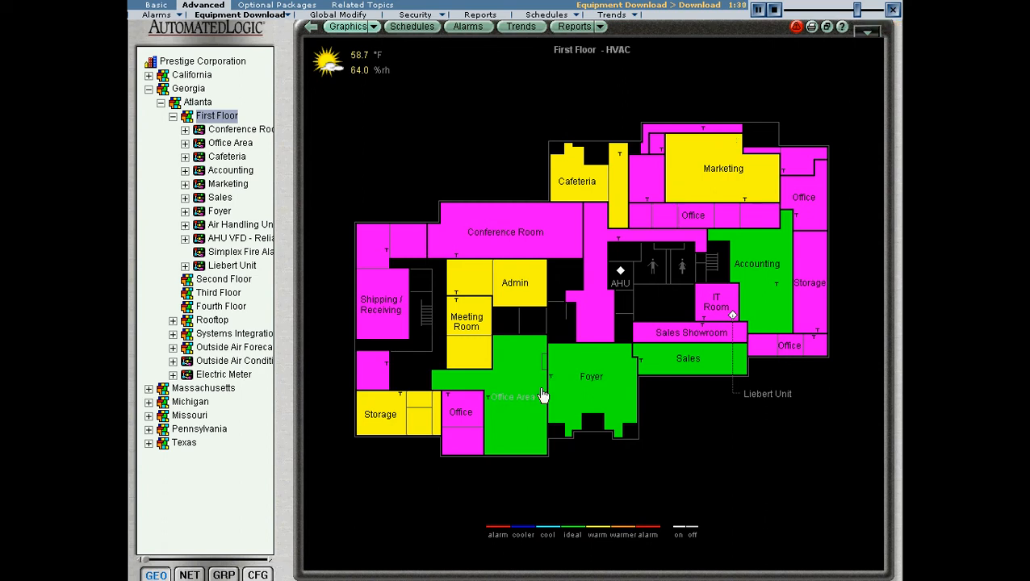
Shift the Office Area's occupied setpoints to 72 heating and 75 cooling, and return to the First Floor plan.
left_click(525, 395)
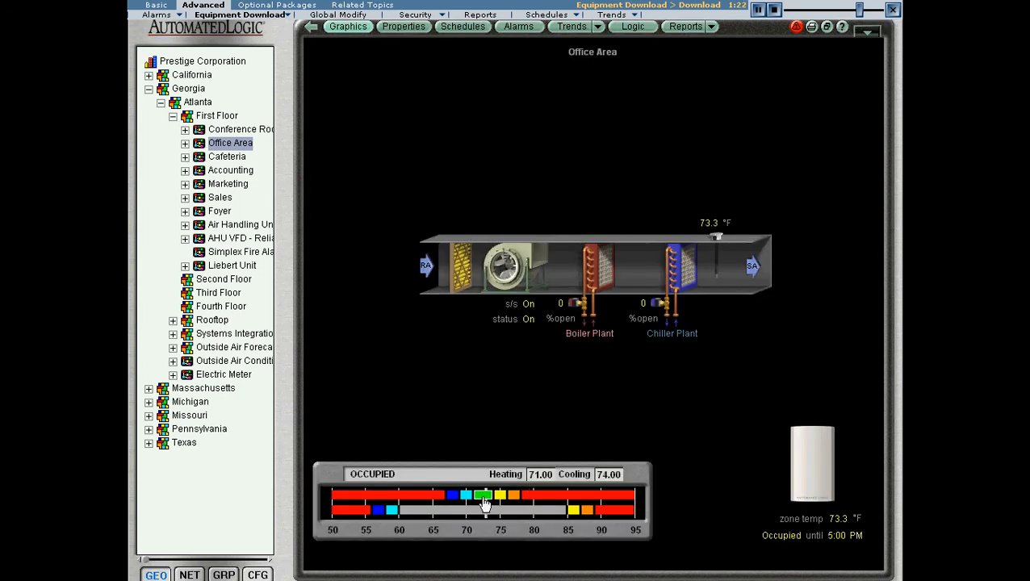
left_click_drag(483, 504, 488, 504)
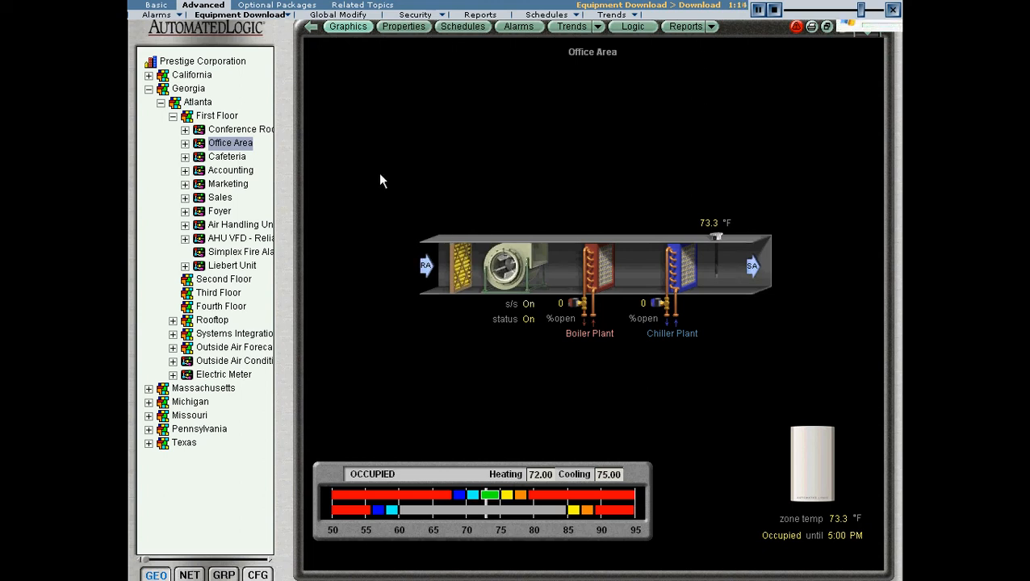
left_click(226, 119)
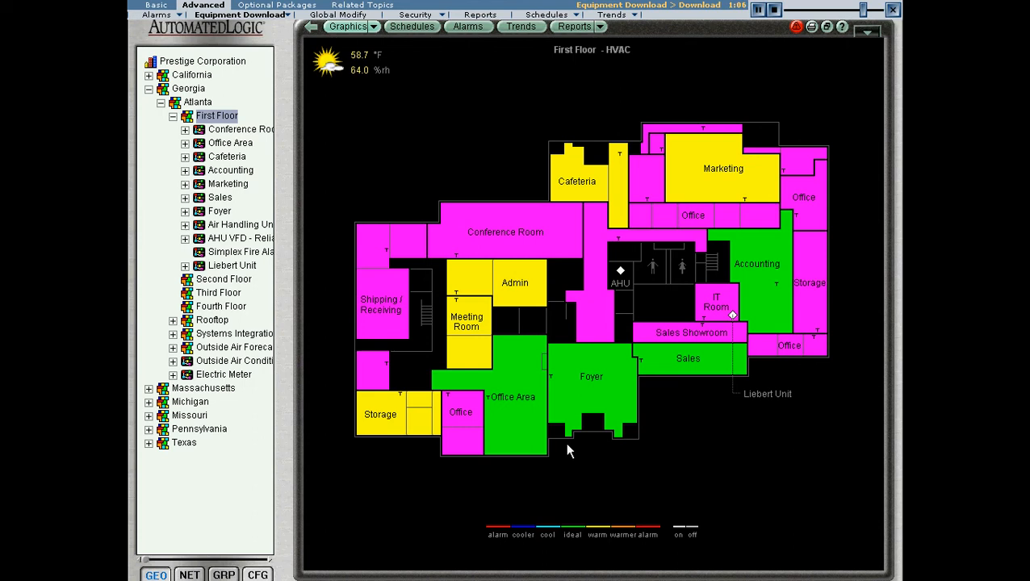
Set the Office Area's occupied heating setpoint to 73 and accept the change.
left_click(516, 403)
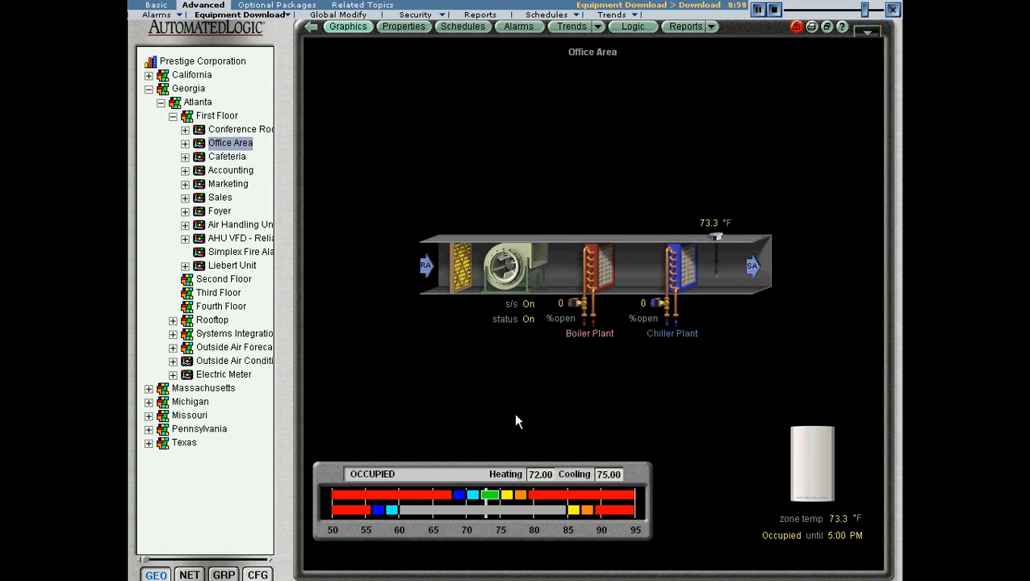
left_click(539, 474)
type("73")
key("Return")
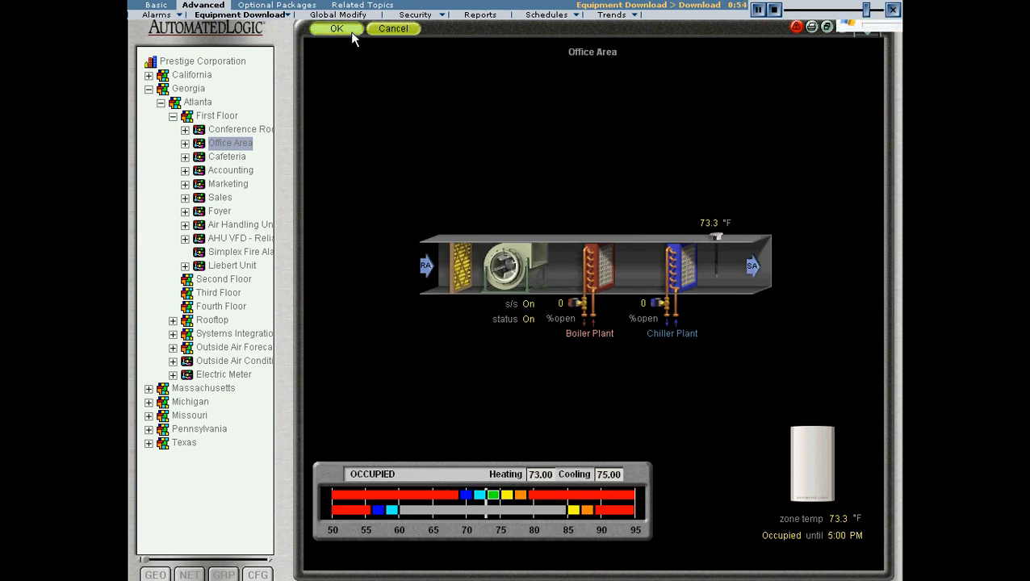
left_click(349, 31)
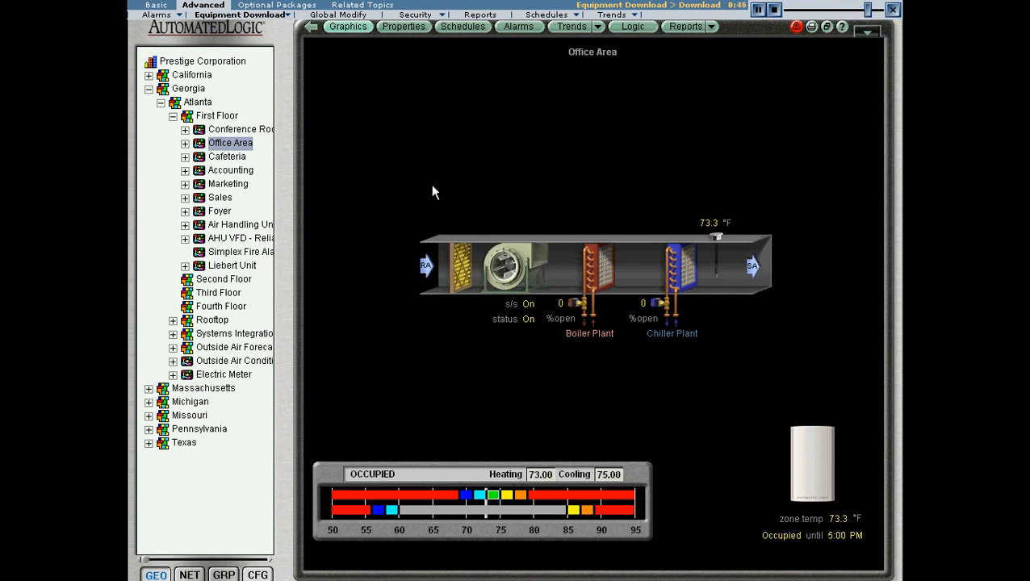
Review the Office Area's weekly schedule and the advanced options in its schedule configuration.
left_click(452, 27)
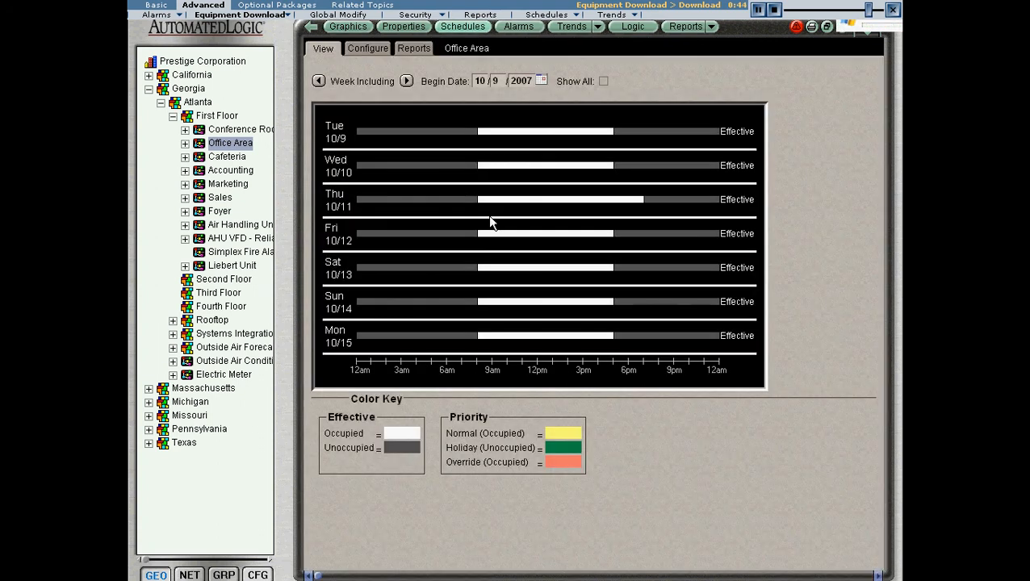
left_click(365, 50)
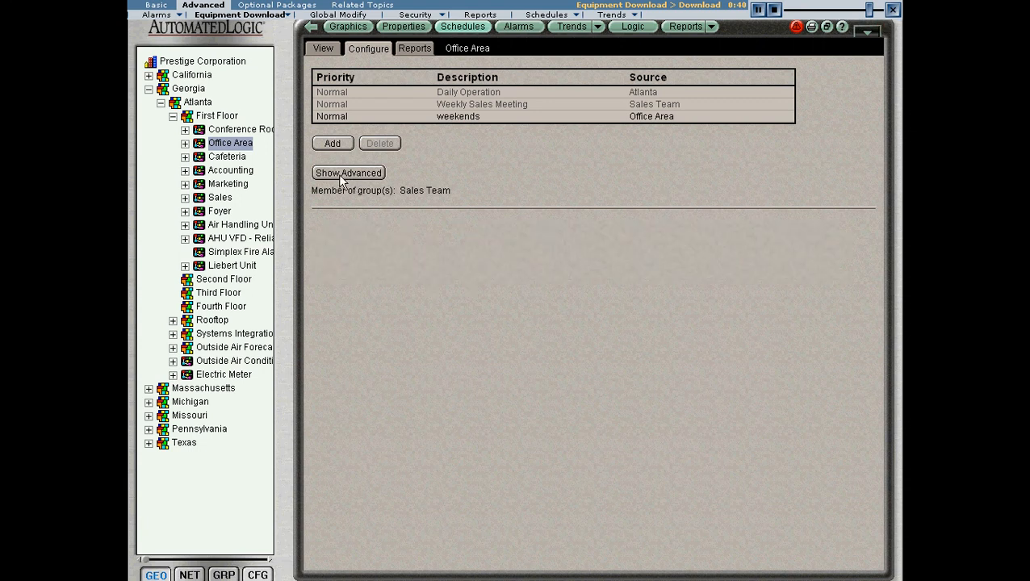
left_click(340, 175)
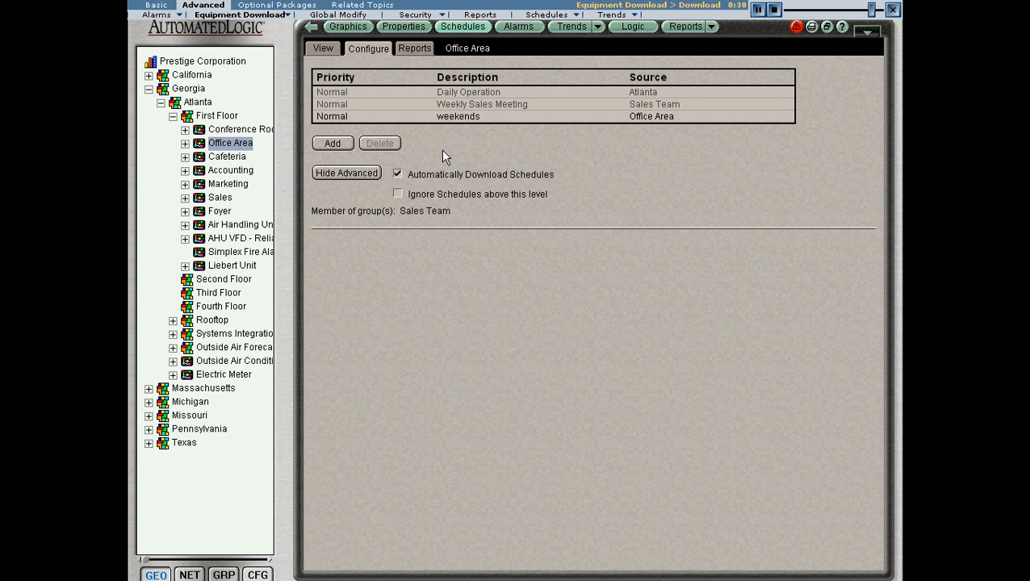
left_click(347, 174)
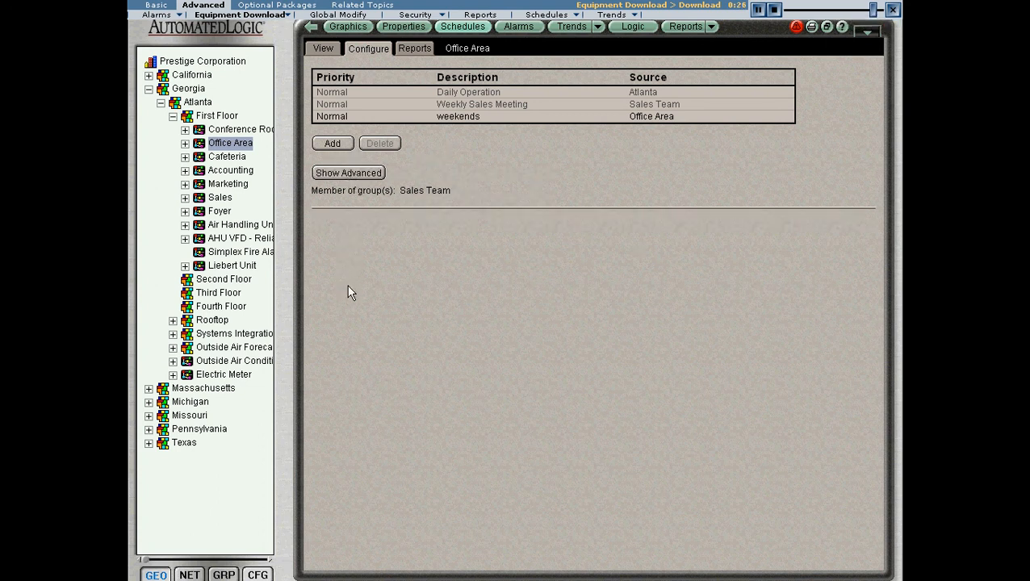
Display the First Floor HVAC graphic again to check the zone colours.
left_click(217, 119)
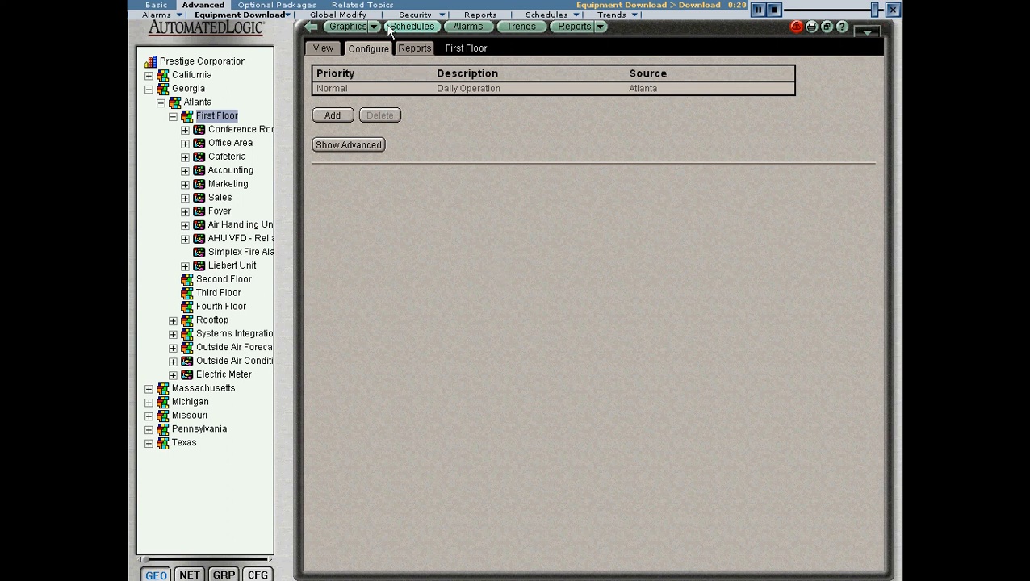
left_click(340, 26)
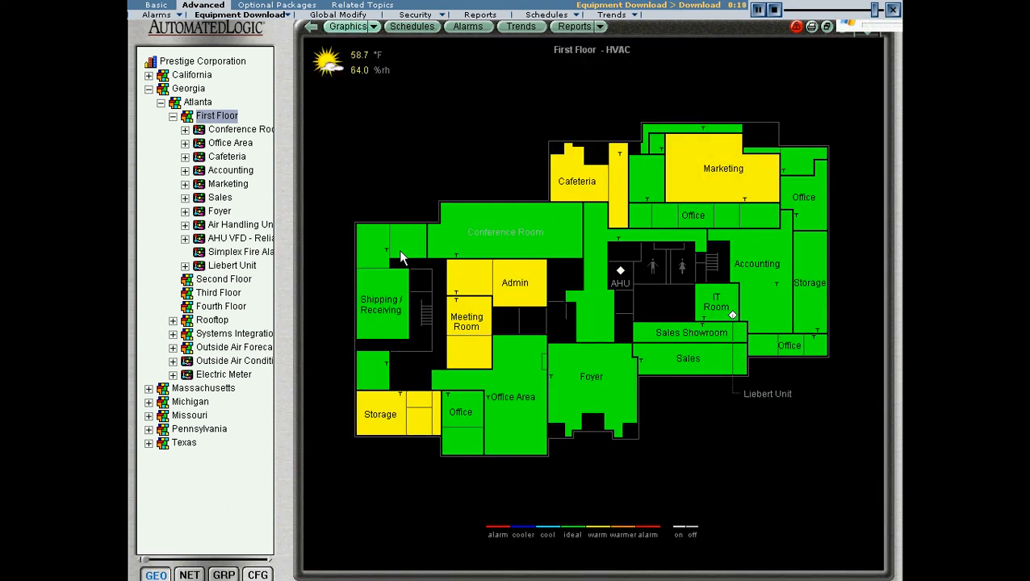